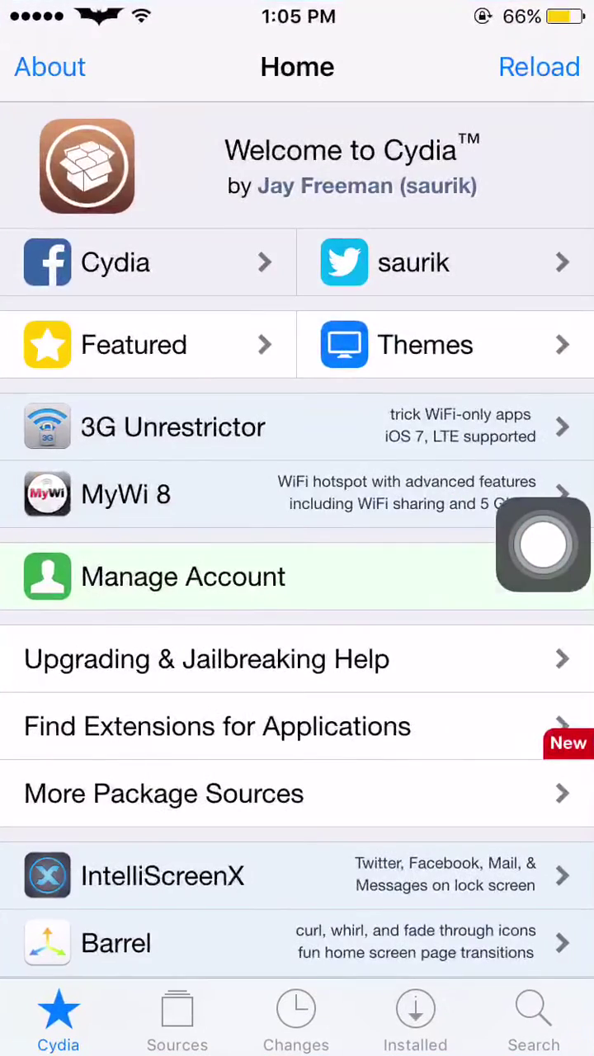
# View Cydia's Sources in edit mode and cancel adding a repository, keeping the nine sources unchanged
pyautogui.click(163, 1008)
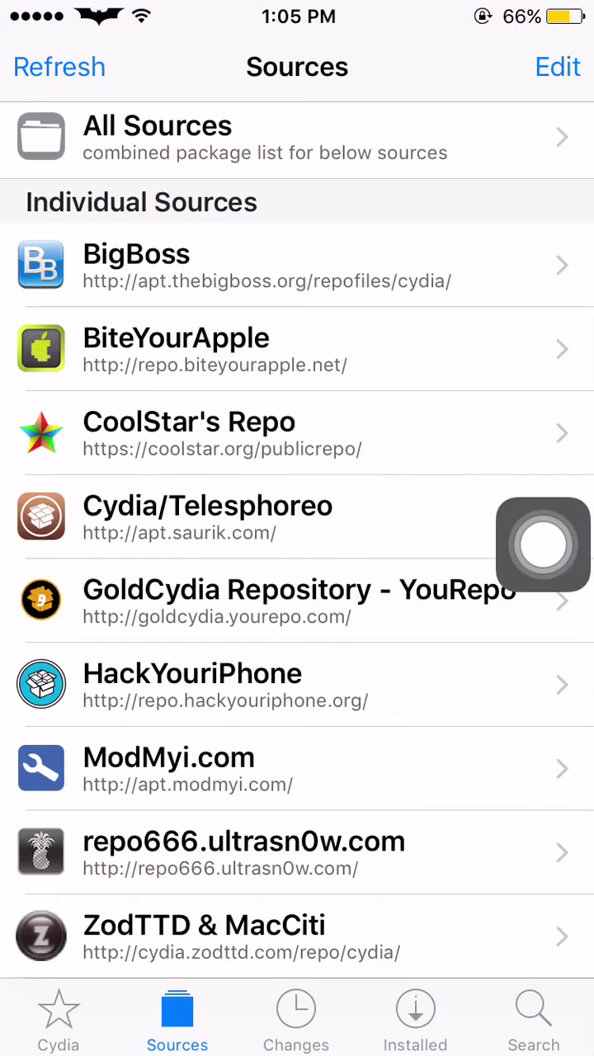
pyautogui.click(558, 67)
pyautogui.click(37, 67)
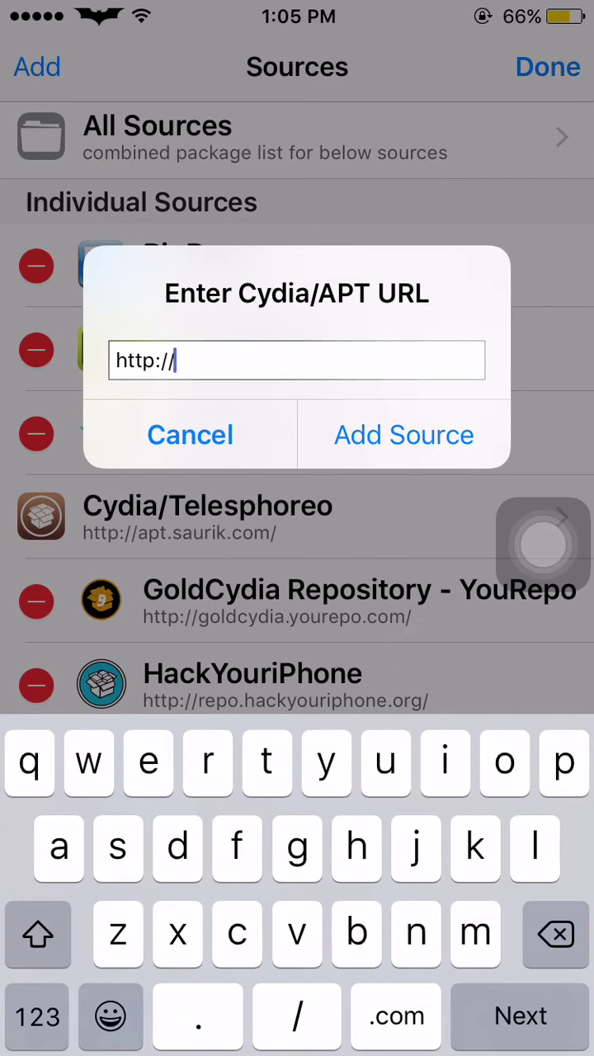
pyautogui.click(190, 435)
pyautogui.click(548, 67)
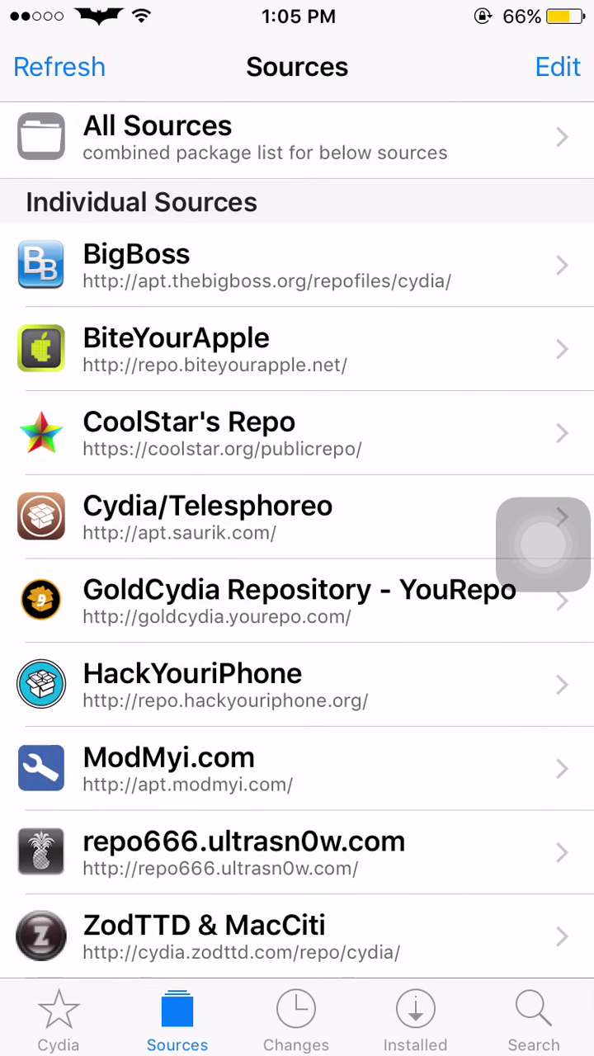
# Search Cydia's packages for 'safari downloader+'
pyautogui.click(533, 1023)
pyautogui.click(503, 66)
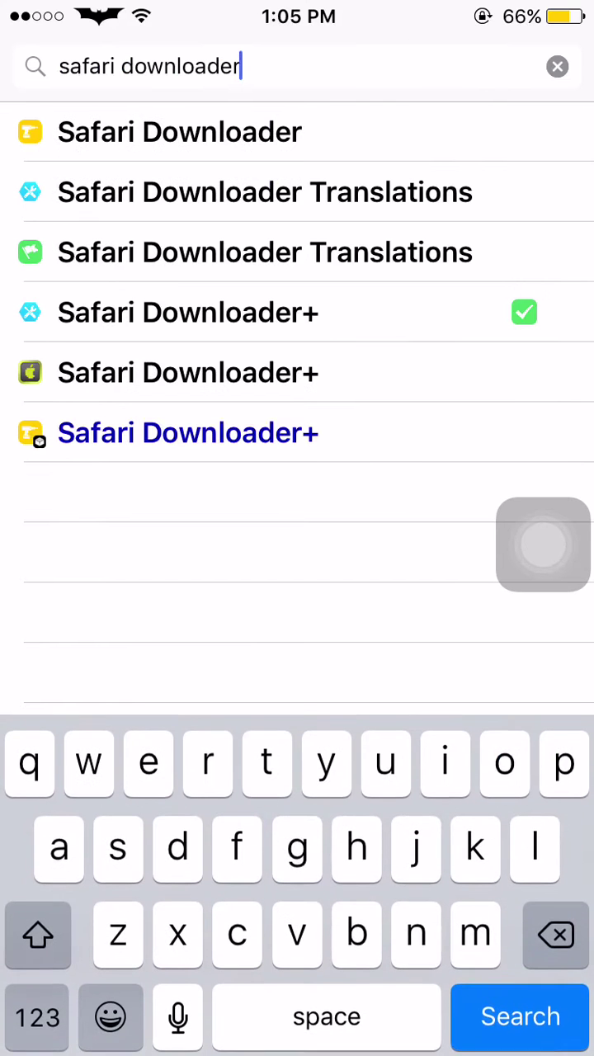
pyautogui.press('BackSpace')
pyautogui.write('r')
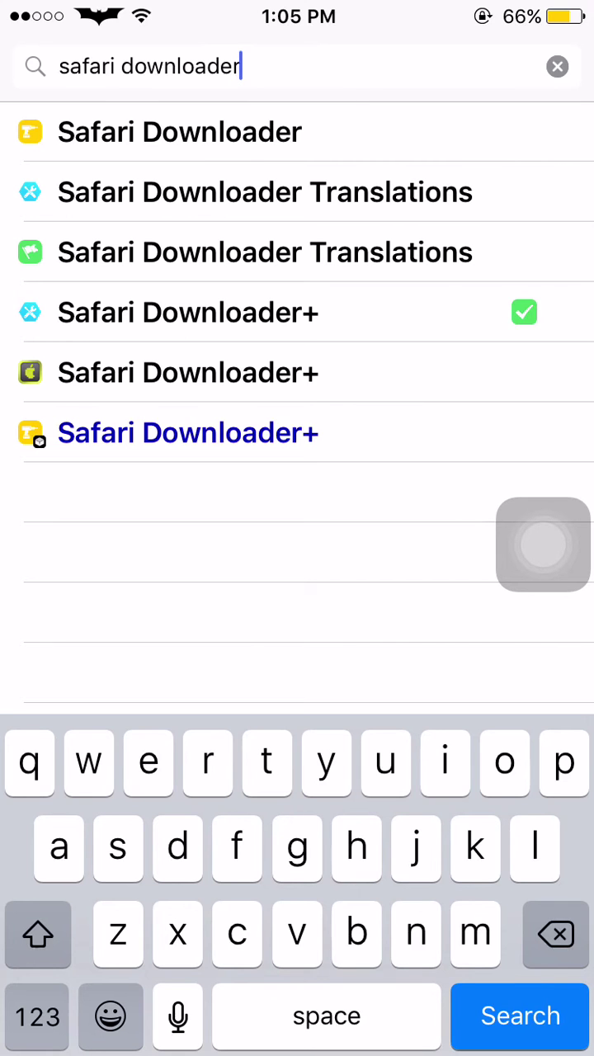
pyautogui.click(37, 933)
pyautogui.write('+')
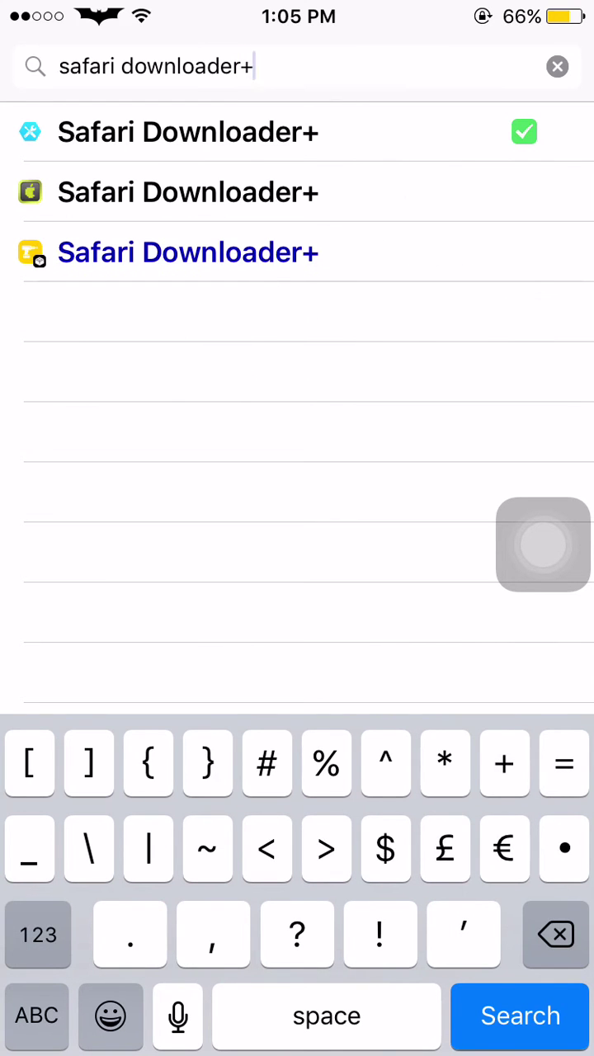
pyautogui.moveTo(330, 211); pyautogui.dragTo(330, 241)
# Open the installed Safari Downloader+ 4.2.4k details page and scroll through it
pyautogui.click(188, 132)
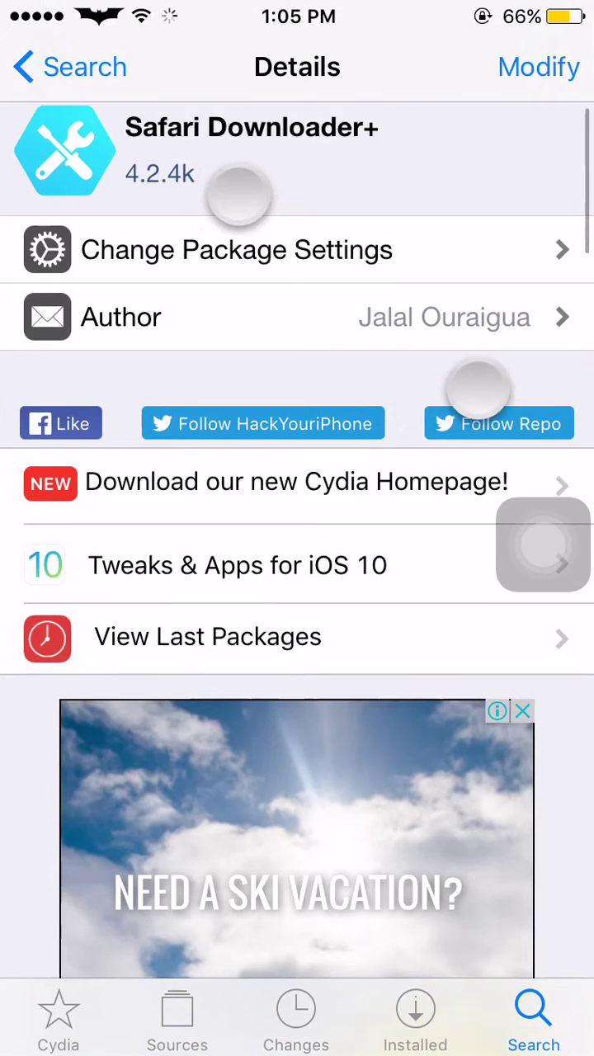
pyautogui.moveTo(366, 458); pyautogui.dragTo(365, 372)
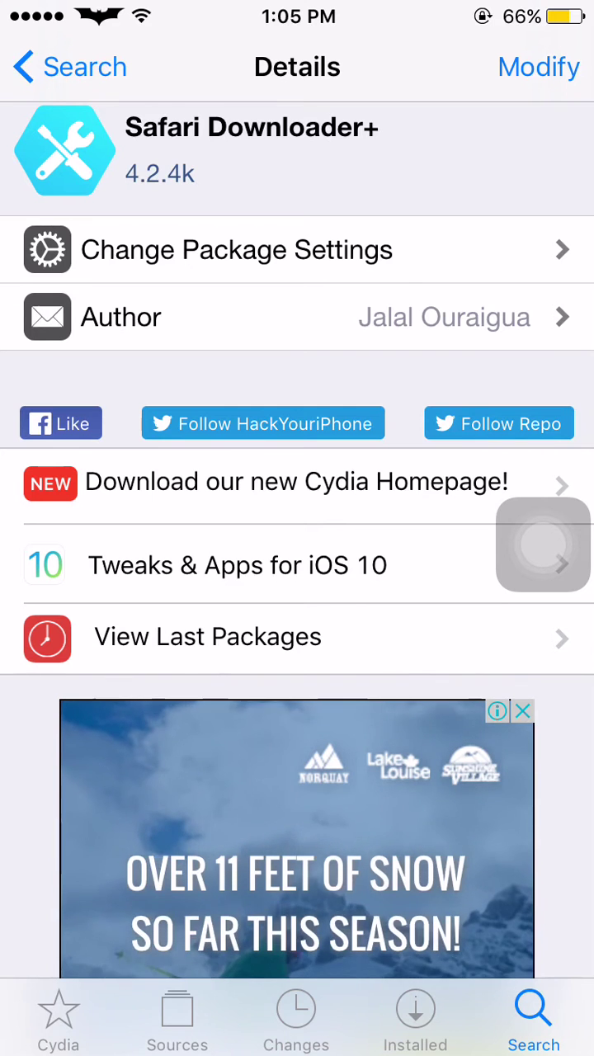
pyautogui.moveTo(324, 219)
pyautogui.mouseDown()
pyautogui.moveTo(324, 233)
pyautogui.moveTo(324, 187)
pyautogui.mouseUp()
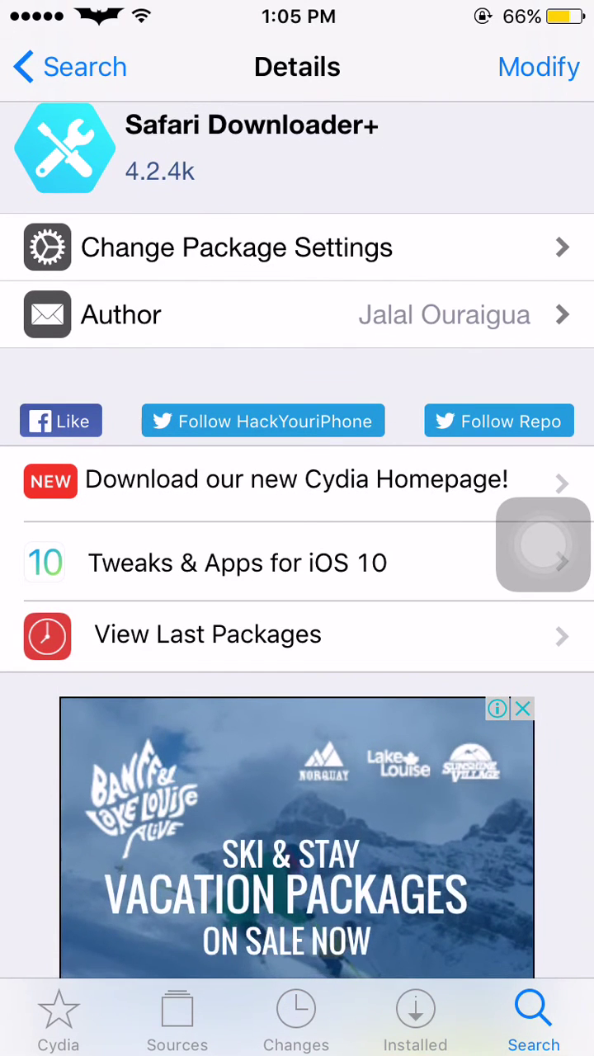
pyautogui.moveTo(317, 247); pyautogui.dragTo(318, 256)
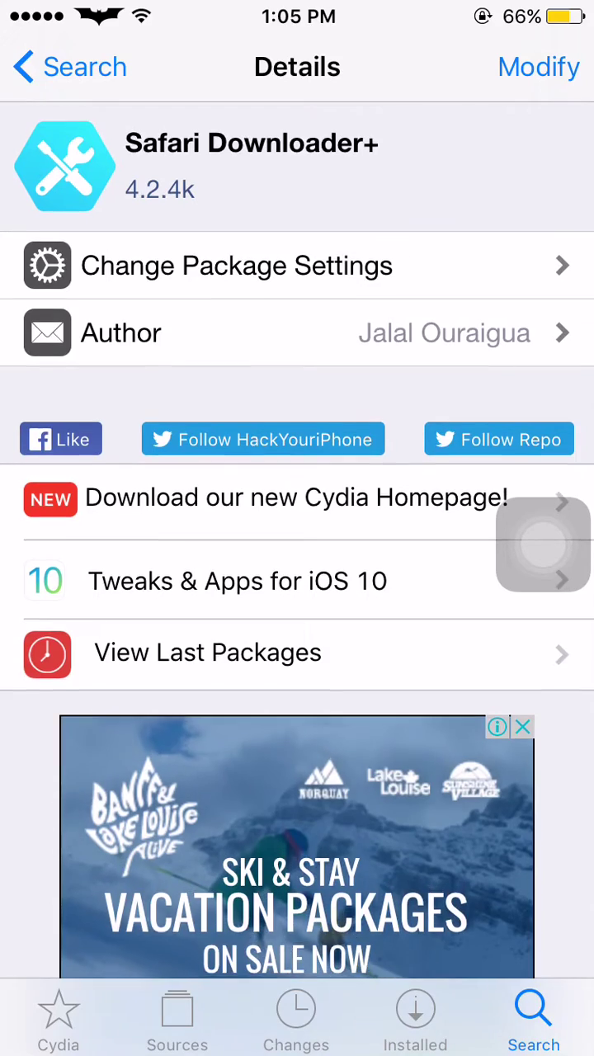
pyautogui.moveTo(527, 120); pyautogui.dragTo(526, 129)
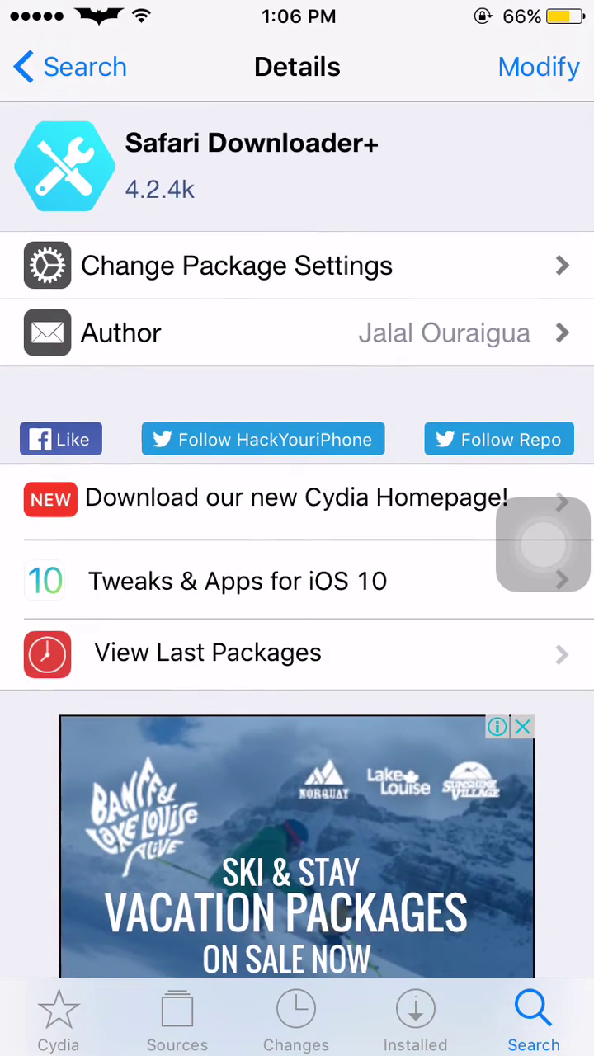
# Return to the home screen via AssistiveTouch and launch Safari from the dock
pyautogui.click(543, 544)
pyautogui.click(366, 626)
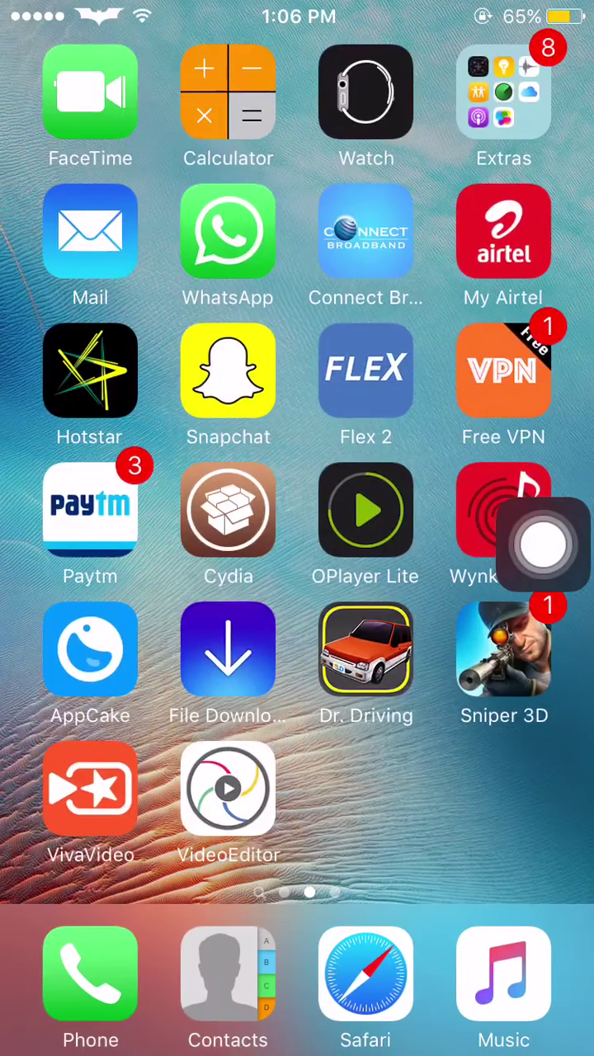
pyautogui.moveTo(165, 742); pyautogui.dragTo(495, 742)
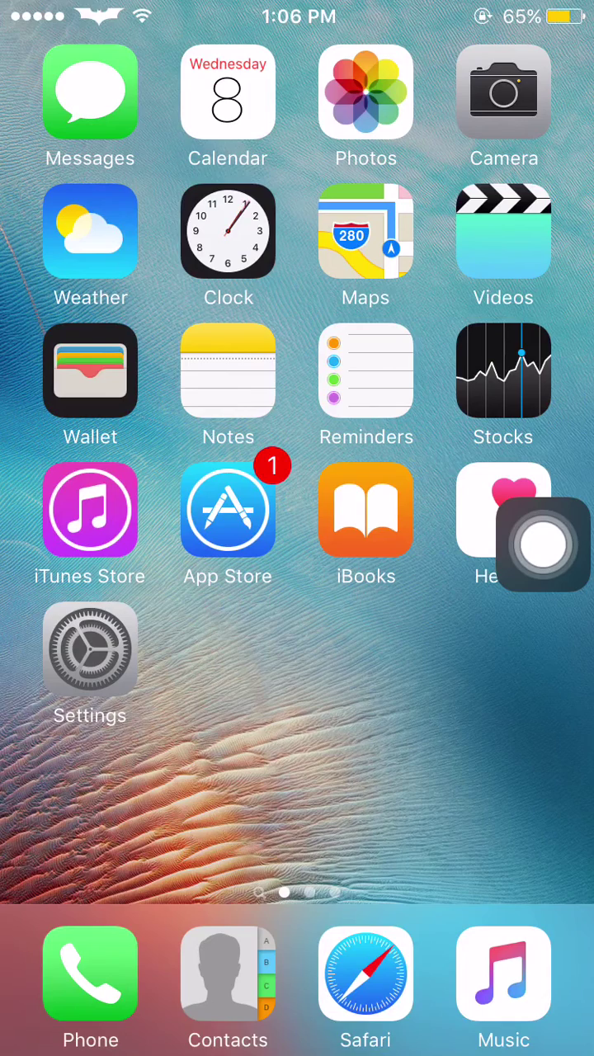
pyautogui.click(365, 974)
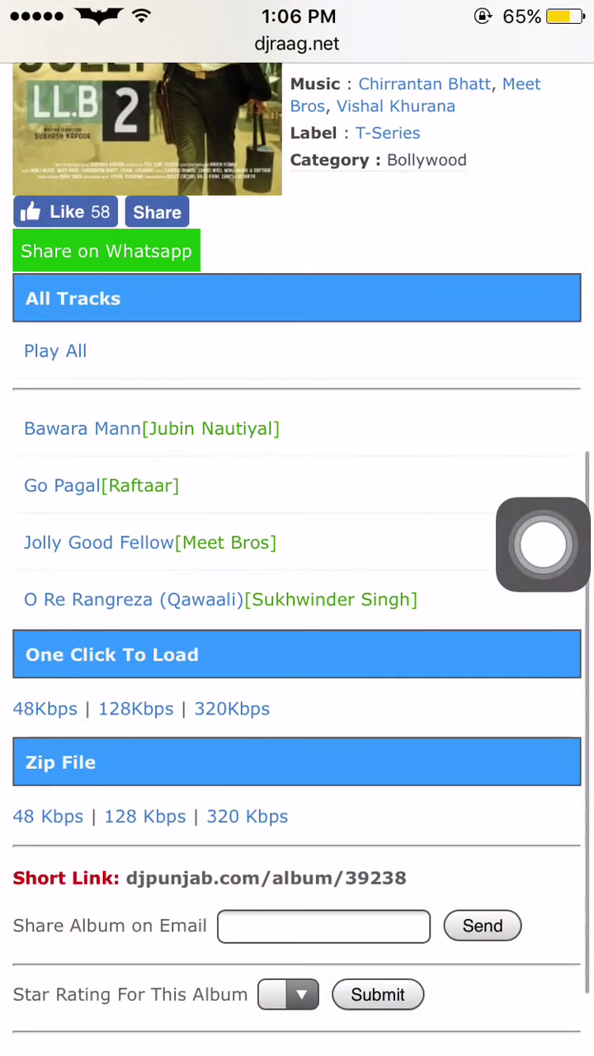
# Scroll the djraag.net Jolly LLB 2 album page to its track list and download links
pyautogui.scroll(5, 297, 528)
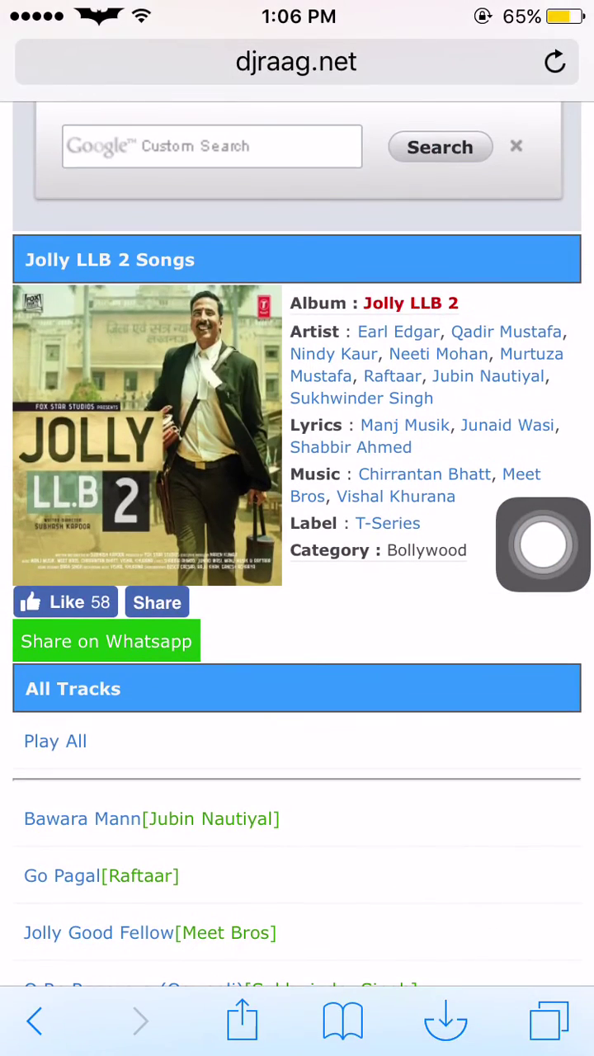
pyautogui.moveTo(443, 1022); pyautogui.dragTo(414, 855)
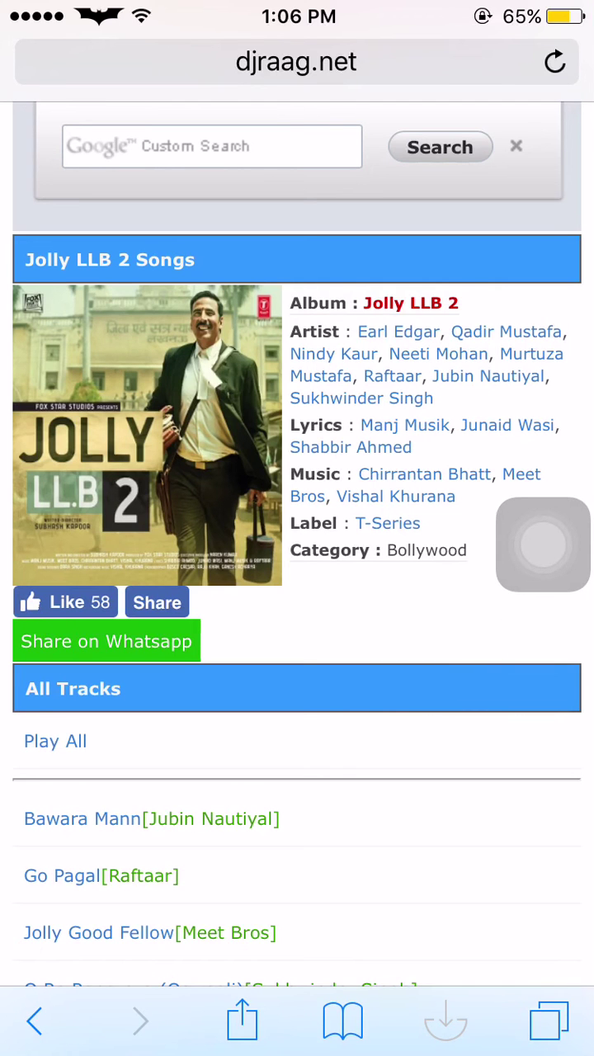
pyautogui.moveTo(448, 1019); pyautogui.dragTo(316, 798)
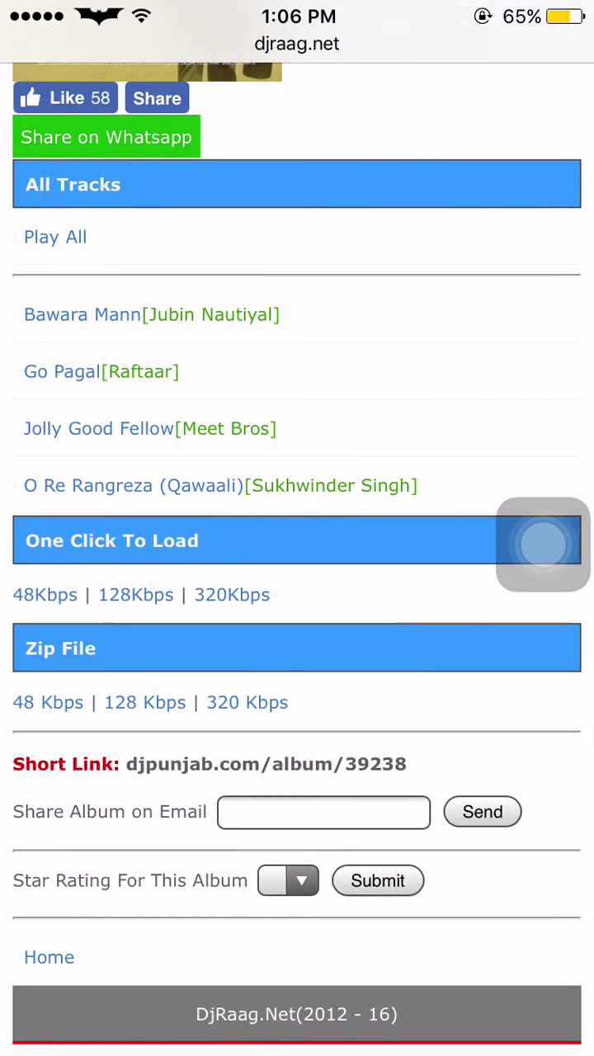
pyautogui.moveTo(465, 619); pyautogui.dragTo(464, 865)
pyautogui.moveTo(417, 698); pyautogui.dragTo(417, 749)
pyautogui.moveTo(385, 512)
pyautogui.mouseDown()
pyautogui.moveTo(385, 652)
pyautogui.moveTo(385, 347)
pyautogui.mouseUp()
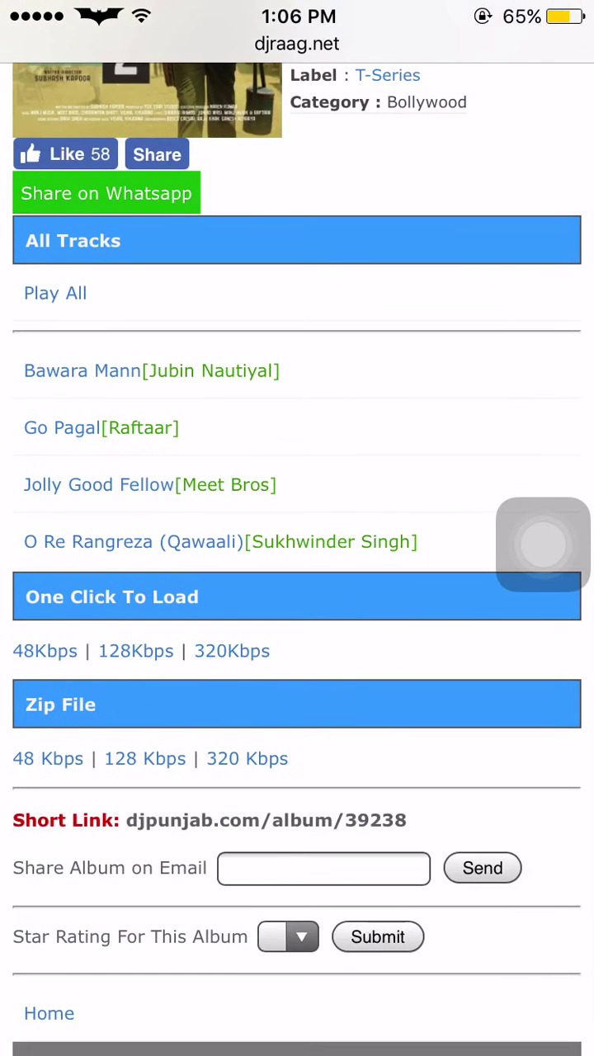
pyautogui.moveTo(370, 484); pyautogui.dragTo(370, 608)
pyautogui.moveTo(405, 669); pyautogui.dragTo(410, 725)
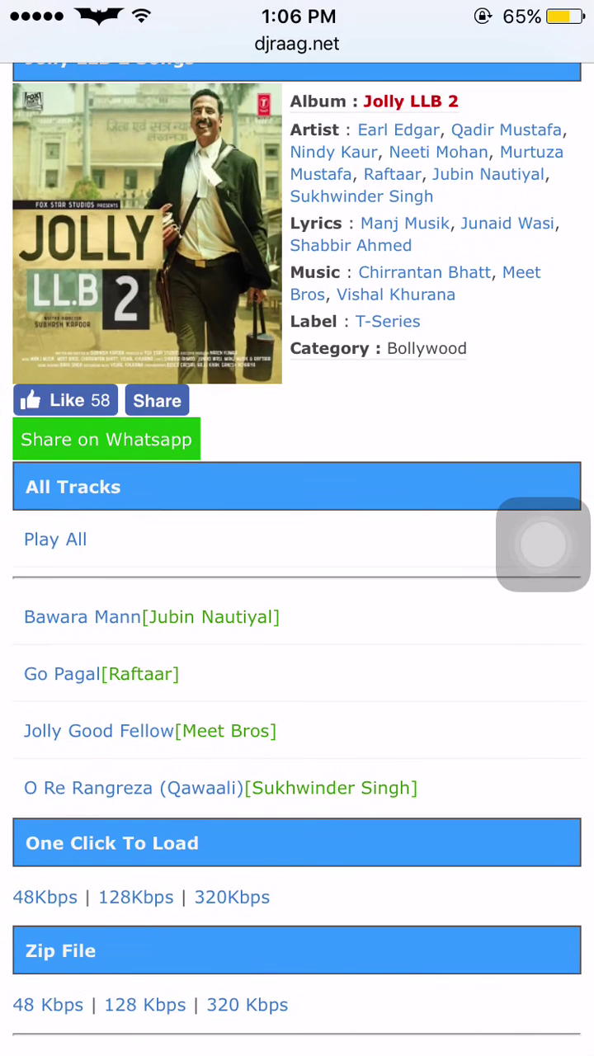
# Download the Bawara Mann MP3 at 32 Kbps into Downloads and view downloads in progress
pyautogui.moveTo(357, 709); pyautogui.dragTo(358, 577)
pyautogui.click(358, 578)
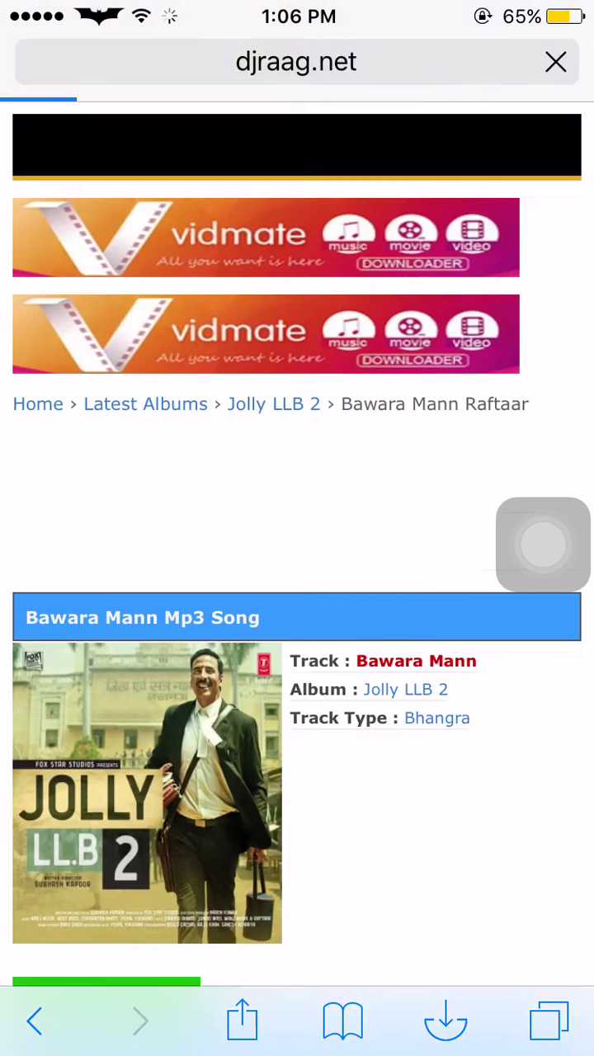
pyautogui.moveTo(405, 639); pyautogui.dragTo(407, 507)
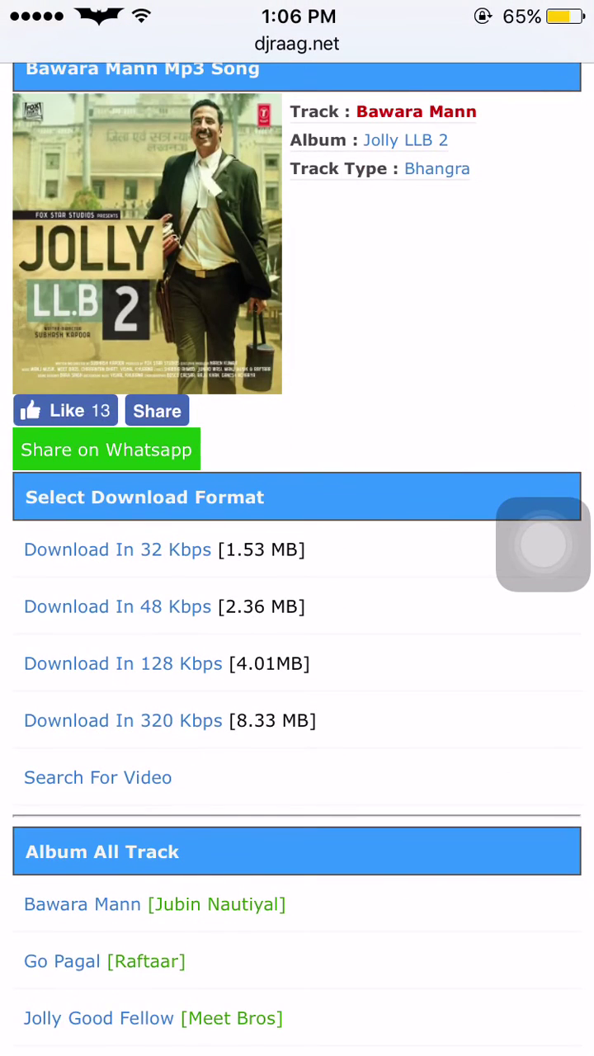
pyautogui.click(132, 559)
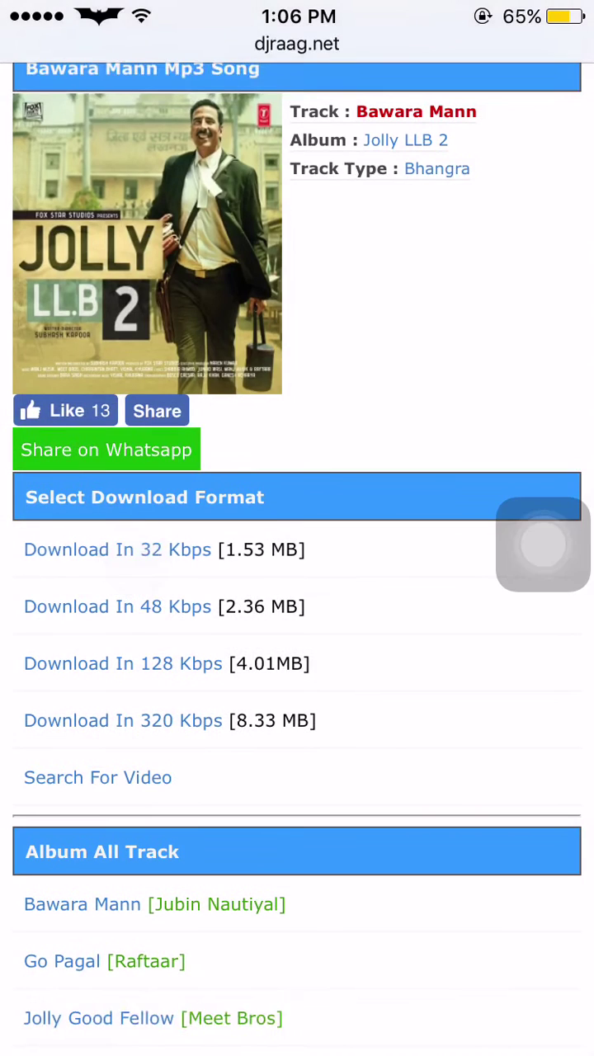
pyautogui.click(91, 615)
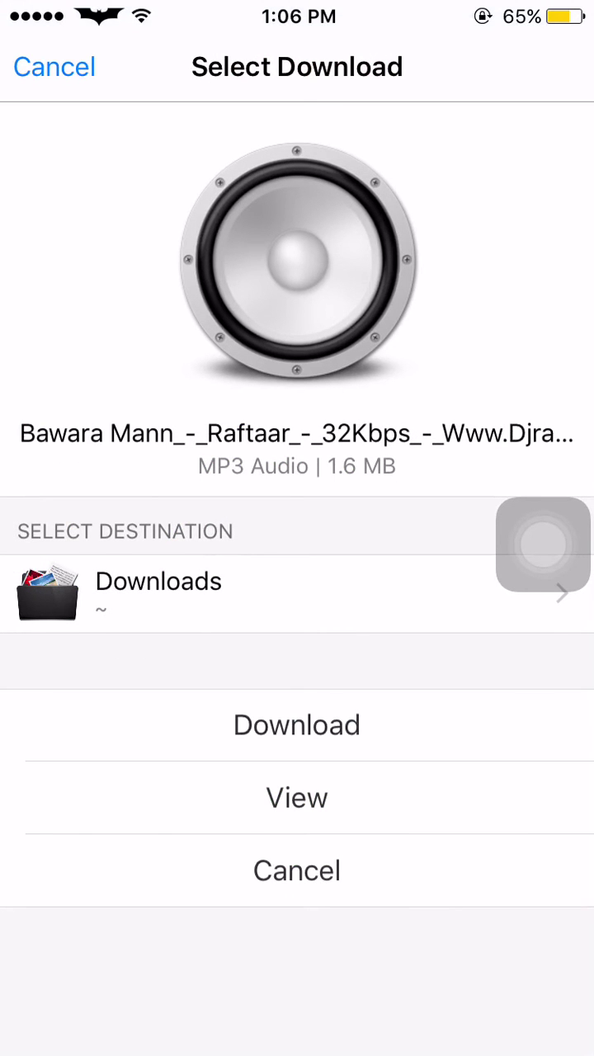
pyautogui.click(297, 724)
pyautogui.click(443, 1017)
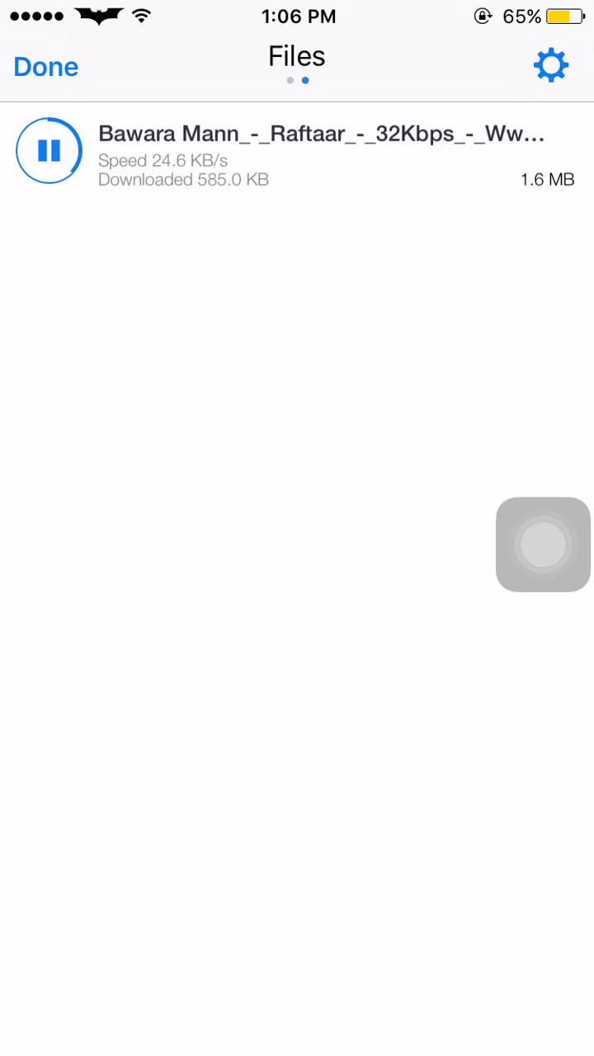
# Let the 1.6 MB Bawara Mann MP3 finish, dismiss its share sheet, and enter Edit mode
pyautogui.click(471, 636)
pyautogui.moveTo(432, 651); pyautogui.dragTo(432, 608)
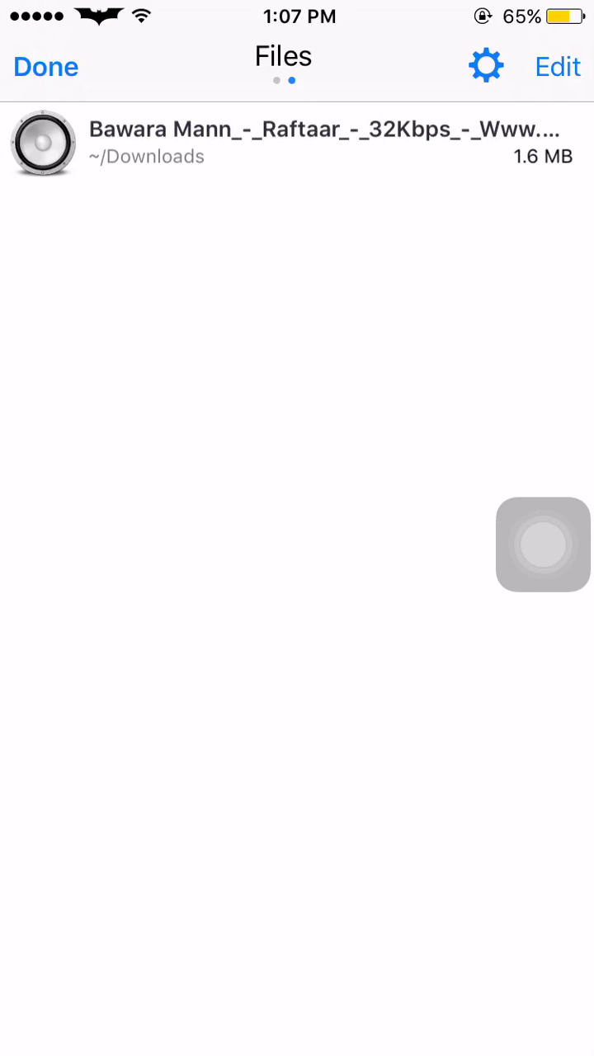
pyautogui.click(518, 153)
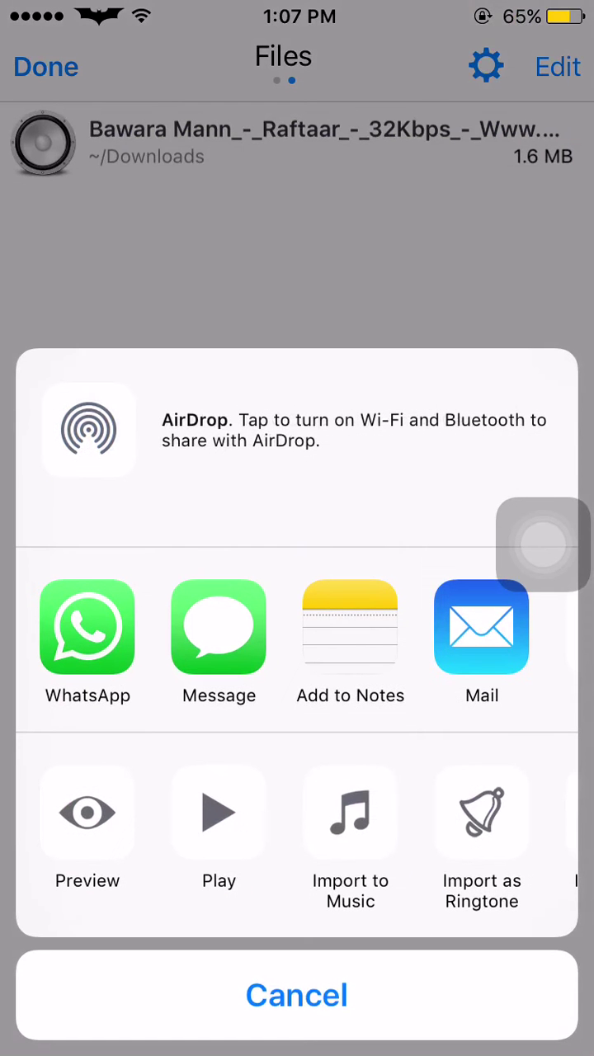
pyautogui.moveTo(401, 871); pyautogui.dragTo(19, 808)
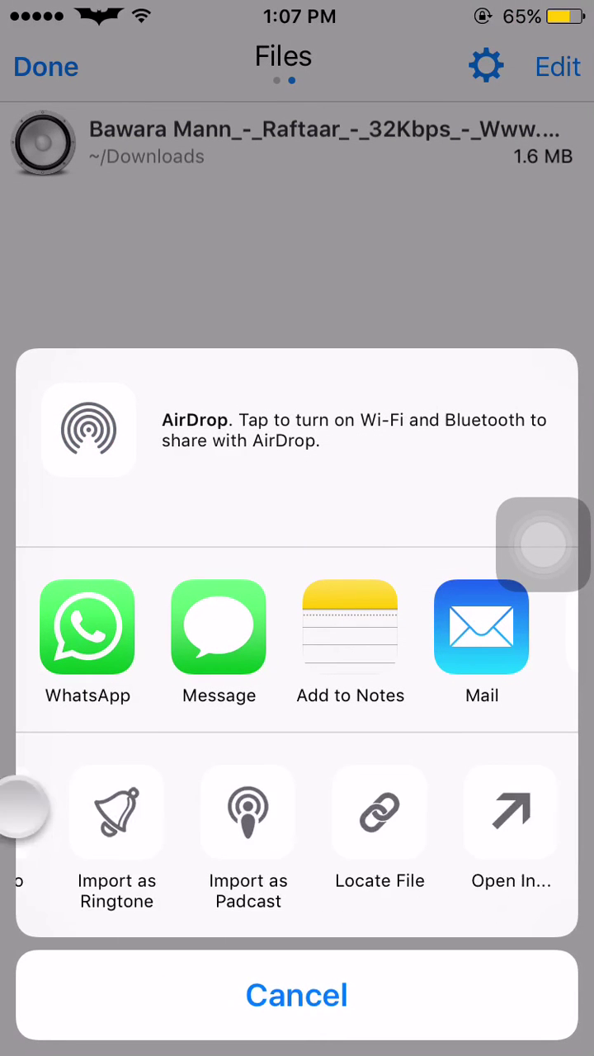
pyautogui.click(467, 977)
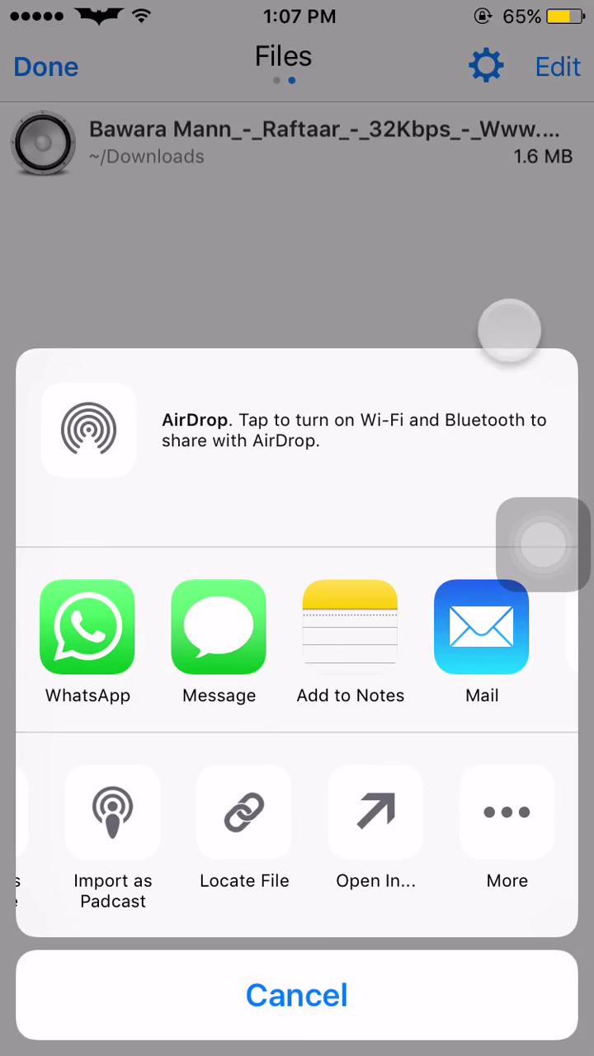
pyautogui.click(245, 994)
pyautogui.click(558, 66)
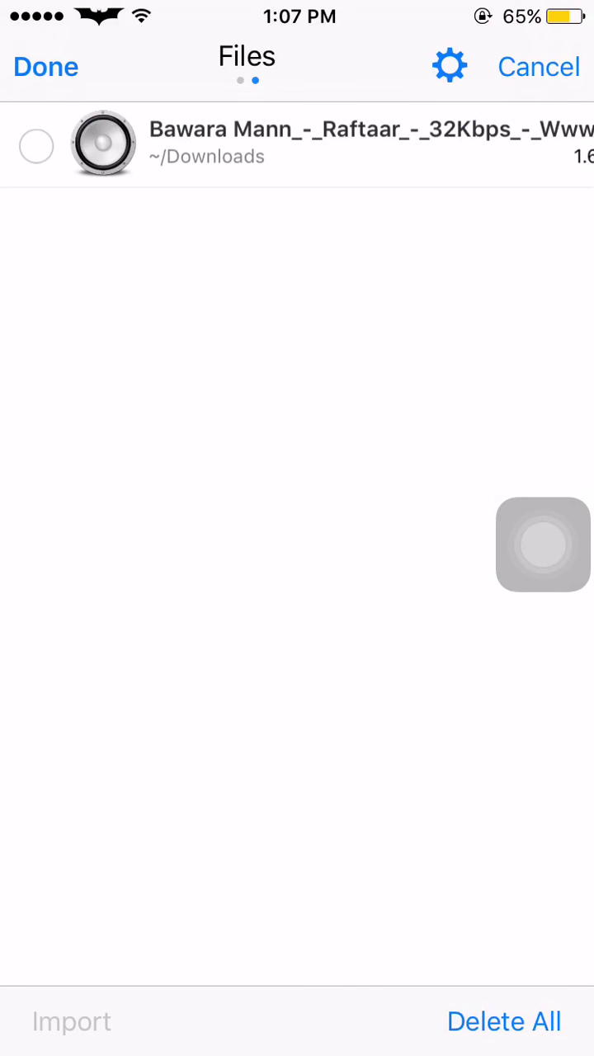
# Select the Bawara Mann MP3 and import it as a Song, moving the overlay out of the way
pyautogui.click(96, 304)
pyautogui.moveTo(94, 954); pyautogui.dragTo(122, 903)
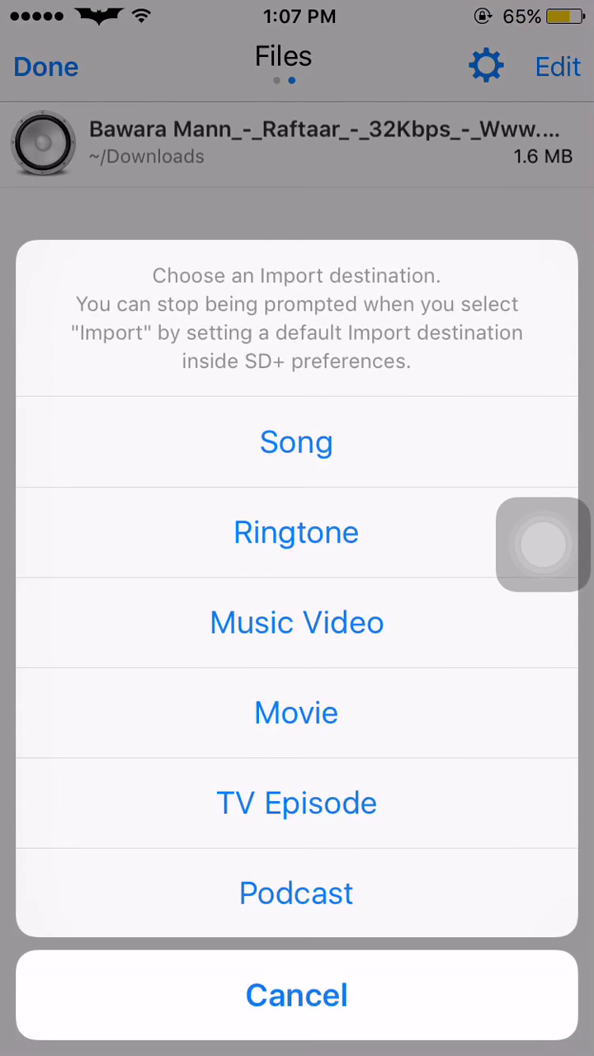
pyautogui.moveTo(542, 545); pyautogui.dragTo(543, 264)
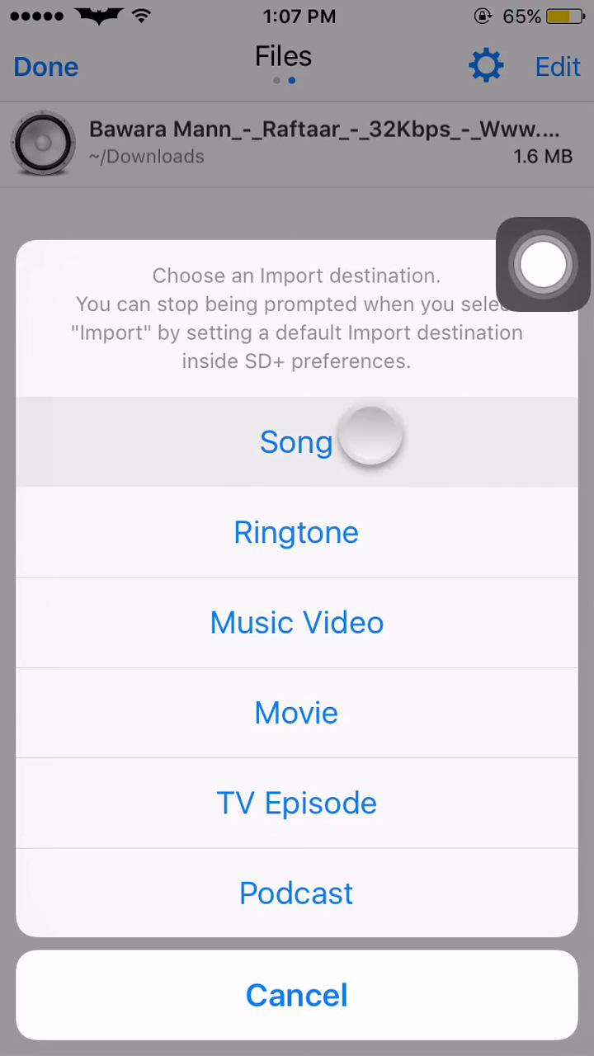
pyautogui.moveTo(501, 437); pyautogui.dragTo(453, 259)
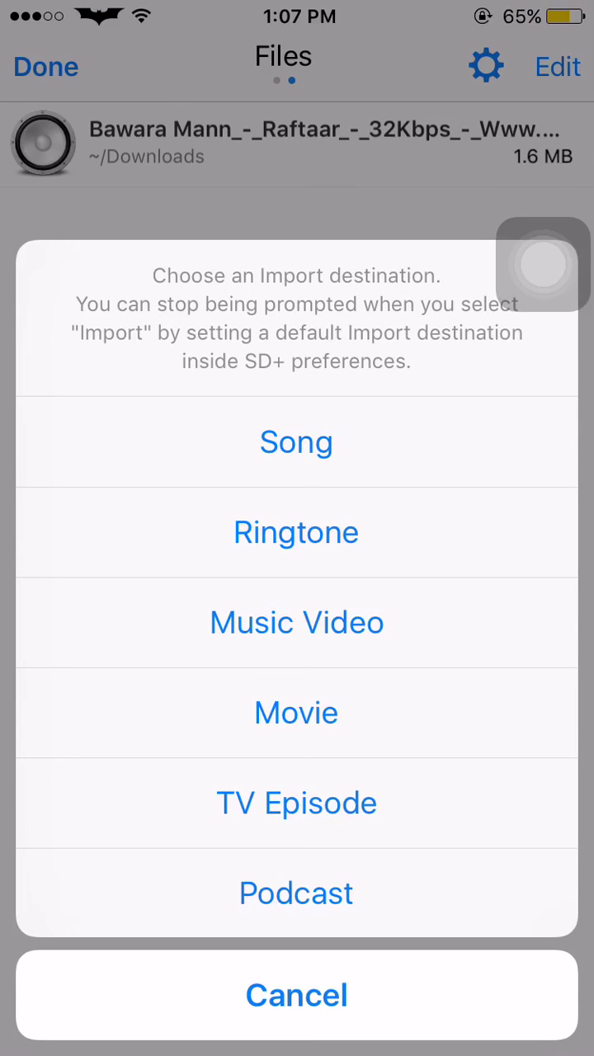
pyautogui.moveTo(236, 558); pyautogui.dragTo(455, 265)
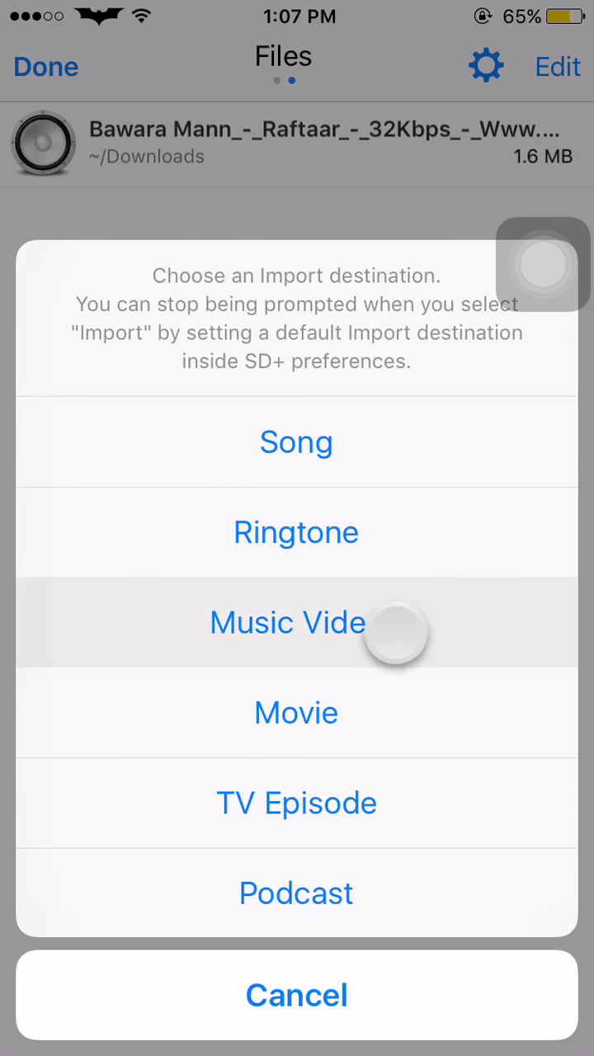
pyautogui.moveTo(396, 635); pyautogui.dragTo(300, 492)
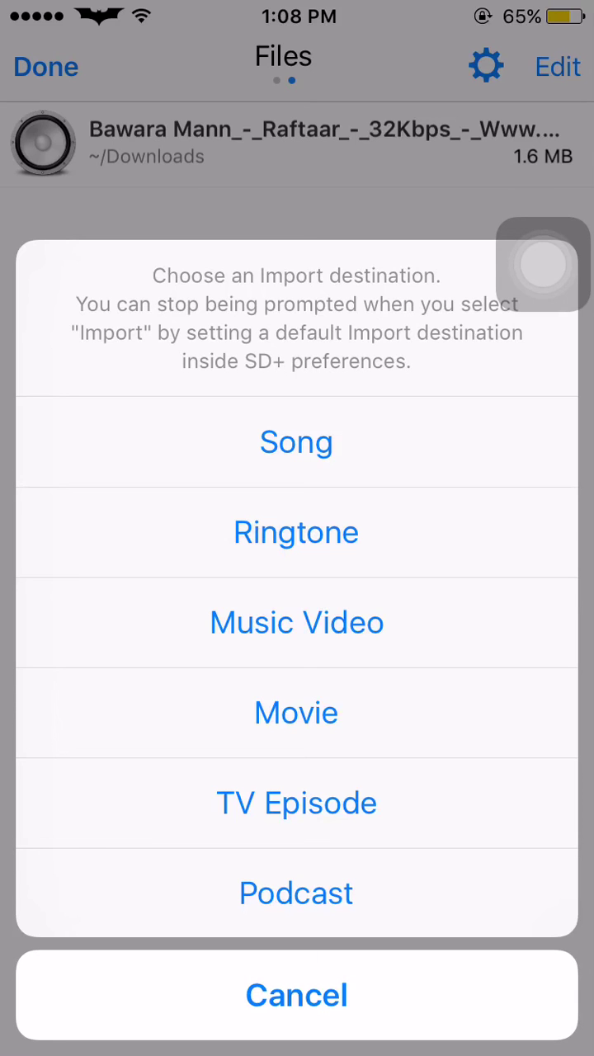
pyautogui.click(421, 435)
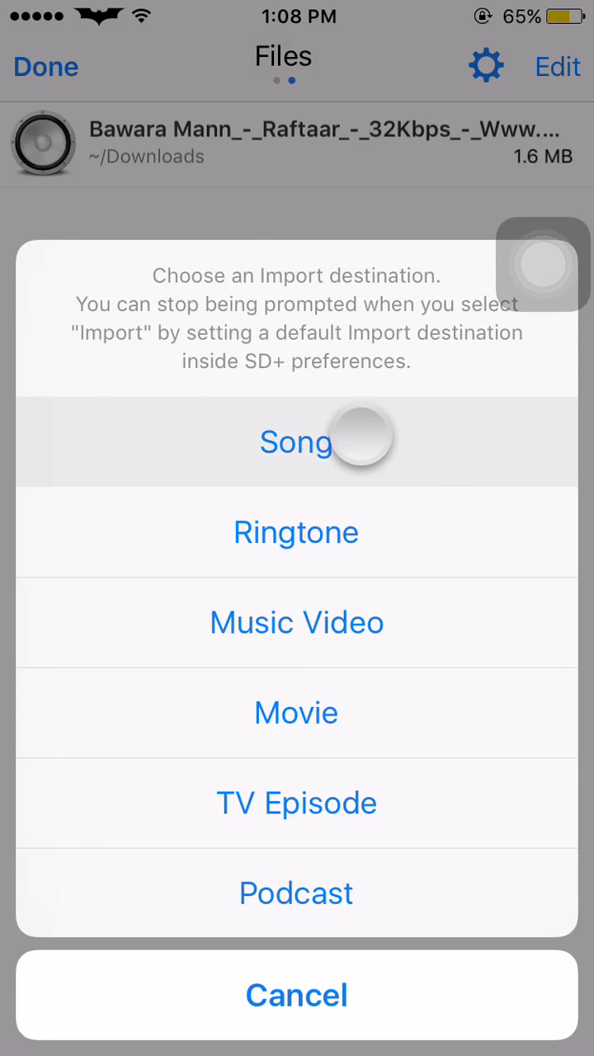
pyautogui.moveTo(421, 435)
pyautogui.mouseDown()
pyautogui.moveTo(353, 442)
pyautogui.moveTo(471, 403)
pyautogui.mouseUp()
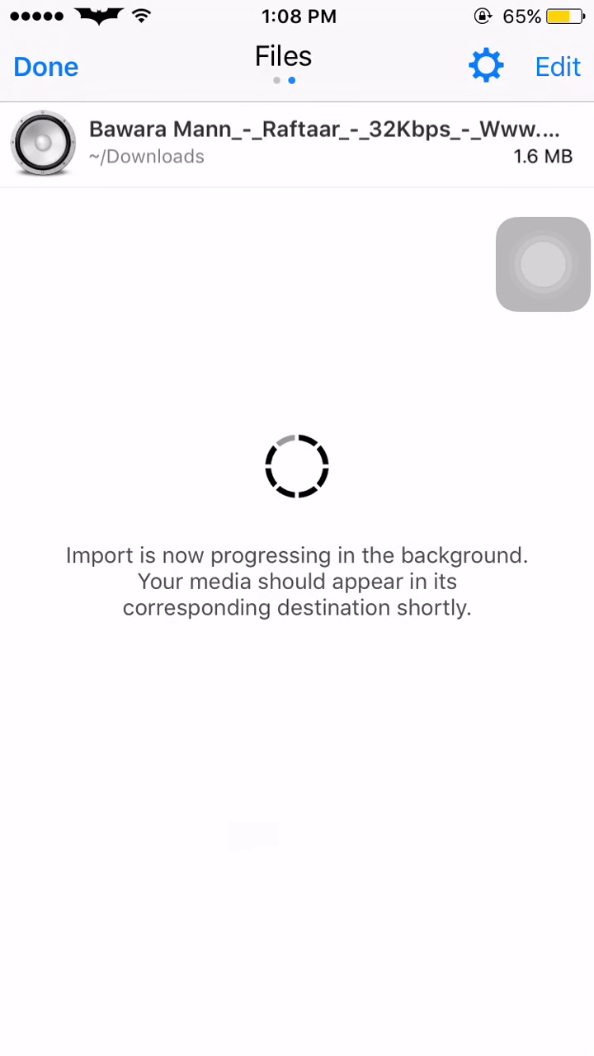
# Go home, acknowledge the Import Done alert, and open Music showing Bawara Mann by Raftaar
pyautogui.click(543, 263)
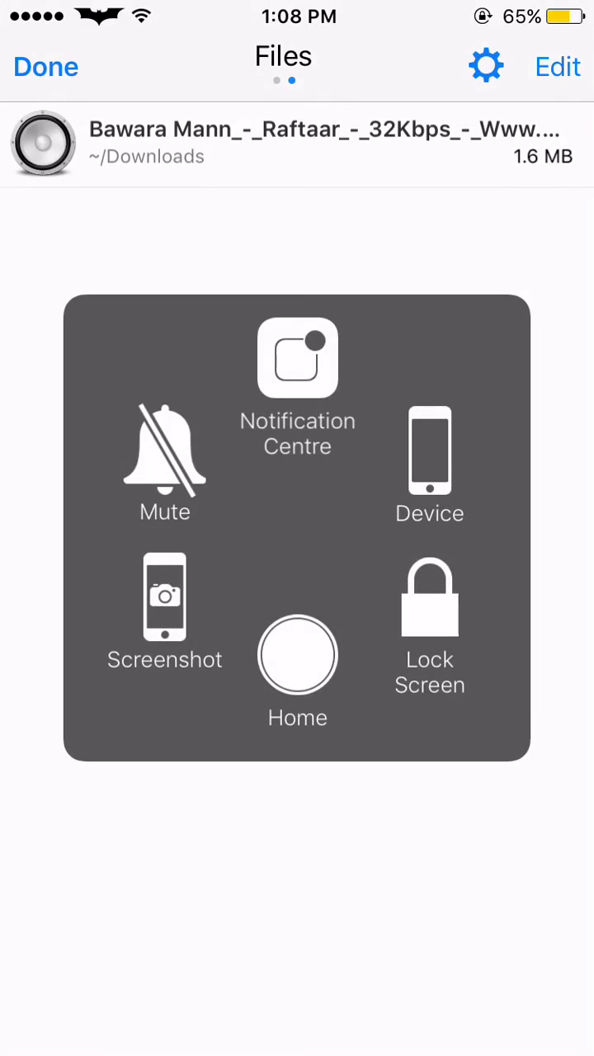
pyautogui.click(297, 655)
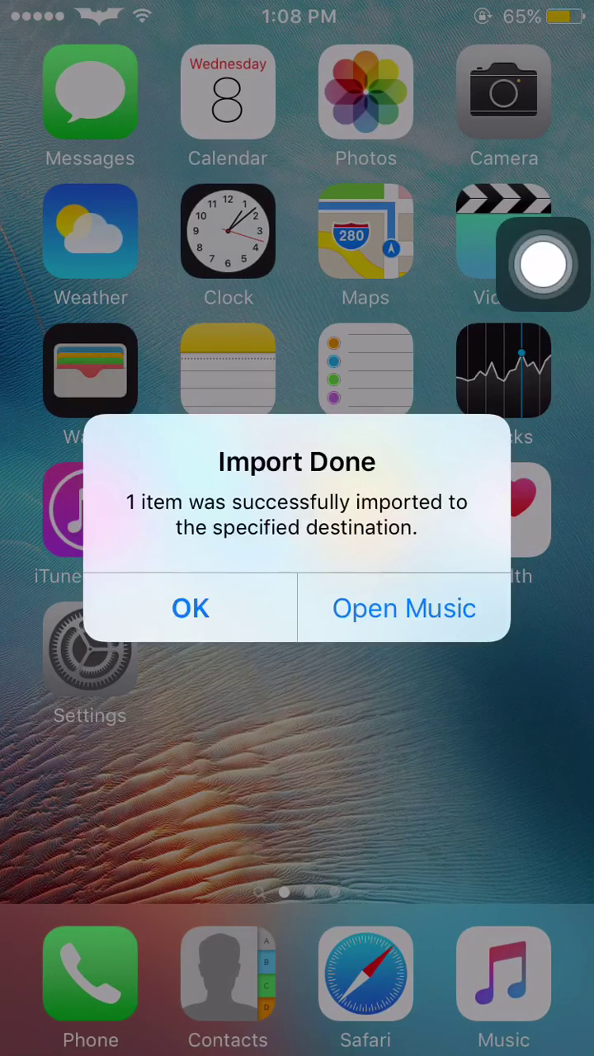
pyautogui.click(191, 607)
pyautogui.click(503, 973)
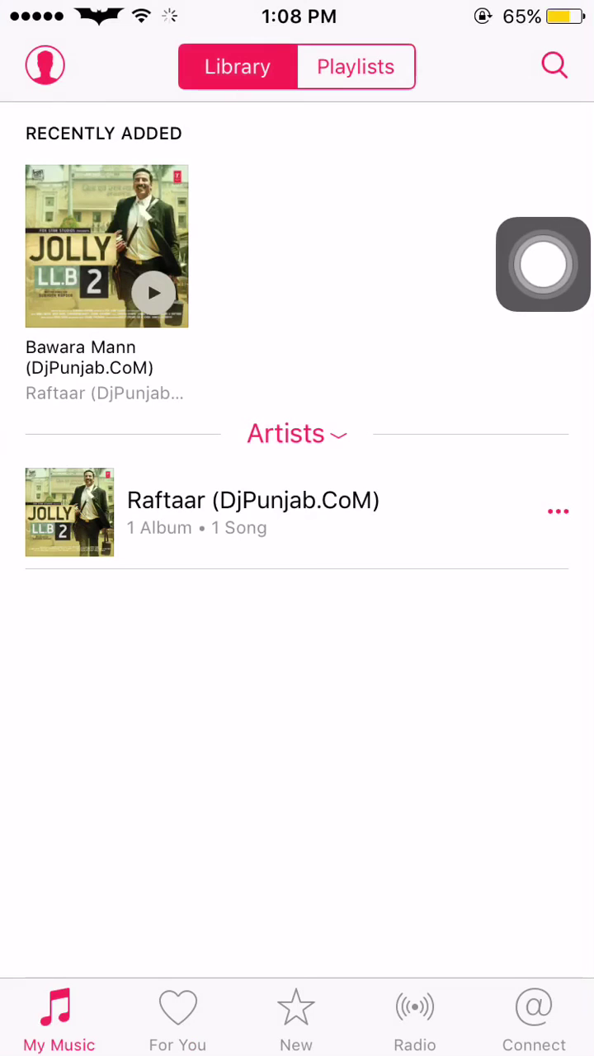
pyautogui.scroll(-2, 213, 521)
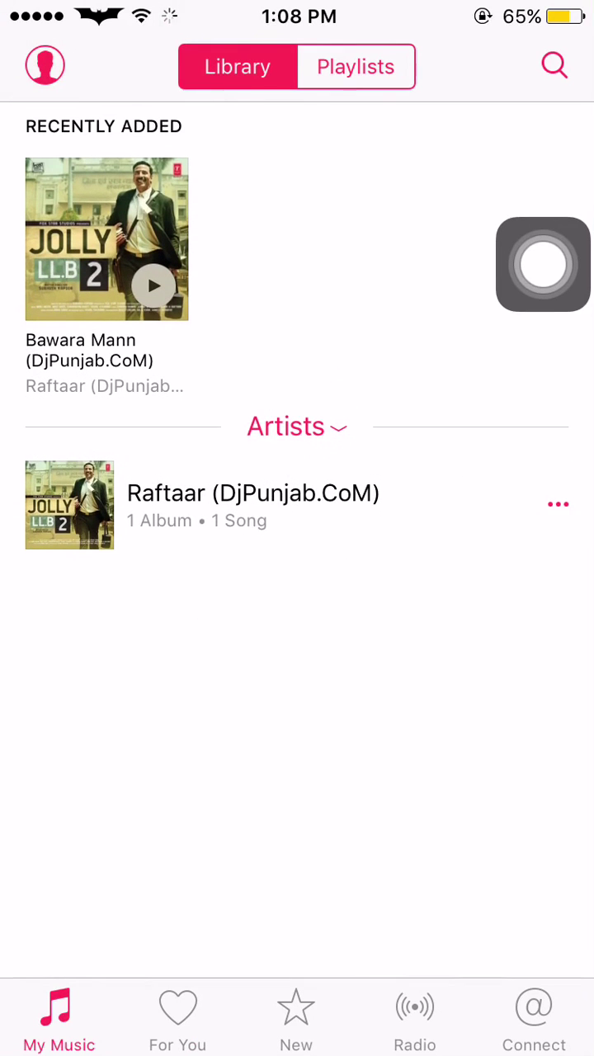